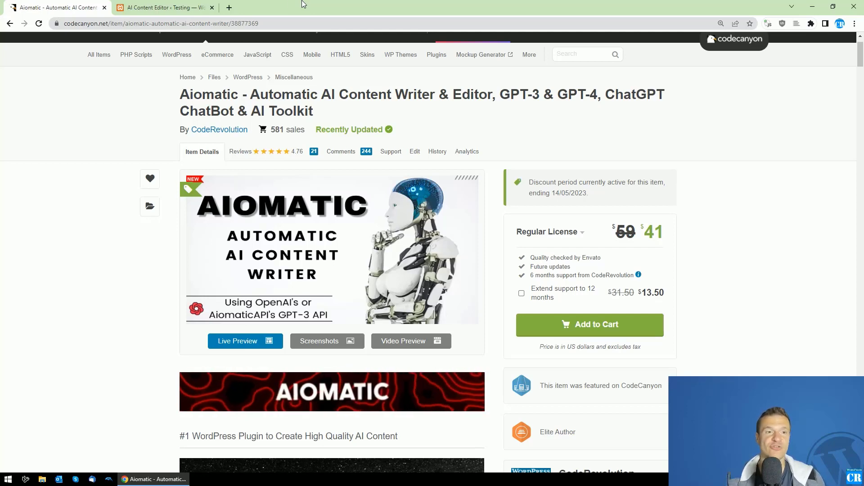
Review the Aiomatic CodeCanyon item page, then return to the WordPress AI Content Editor options
{"action": "left_click", "coordinate": [153, 5]}
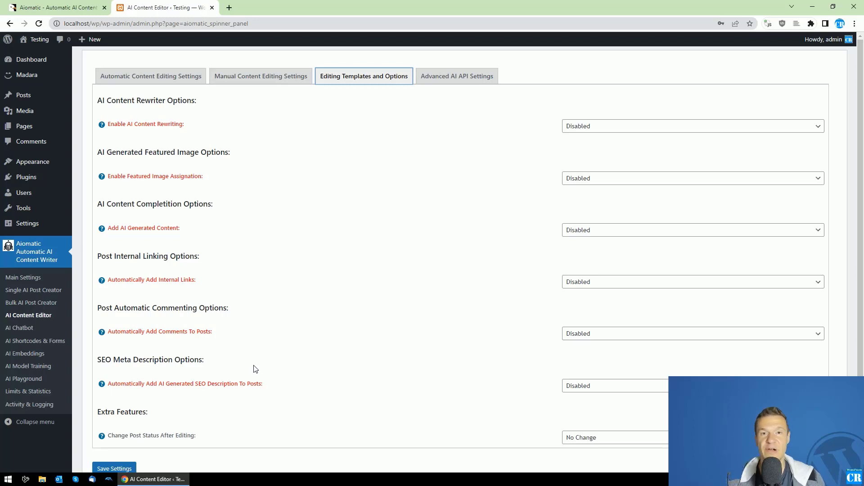
{"action": "scroll", "coordinate": [333, 405], "scroll_direction": "down", "scroll_amount": 2}
{"action": "scroll", "coordinate": [324, 368], "scroll_direction": "up", "scroll_amount": 2}
{"action": "left_click", "coordinate": [67, 7]}
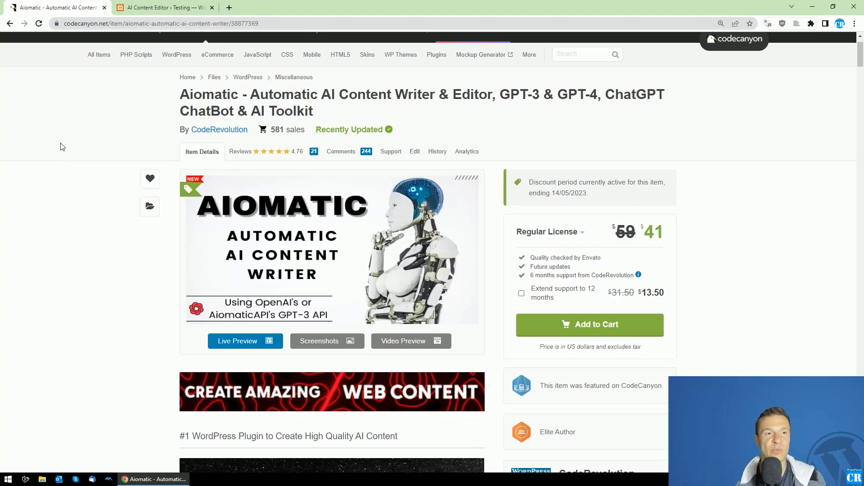
{"action": "key", "text": "ctrl+Tab"}
Set 'Automatically Add AI Generated SEO Description To Posts' to Enabled
{"action": "scroll", "coordinate": [209, 300], "scroll_direction": "down", "scroll_amount": 1}
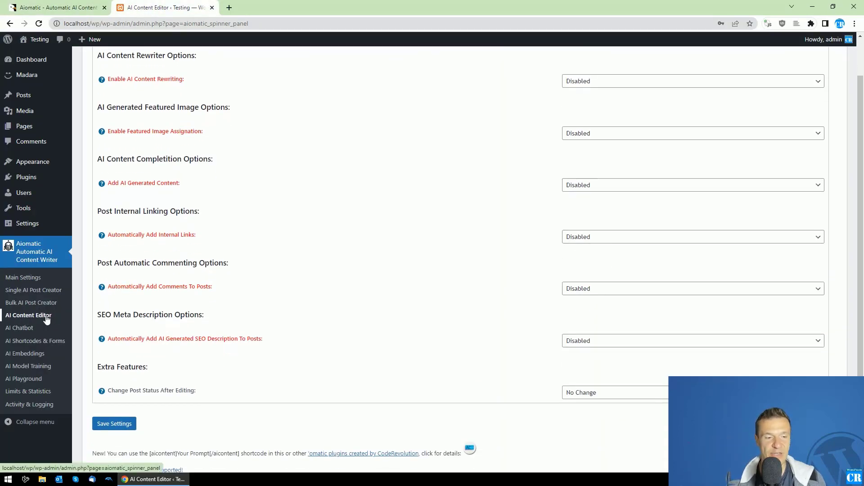
{"action": "left_click_drag", "start_coordinate": [99, 319], "coordinate": [202, 317]}
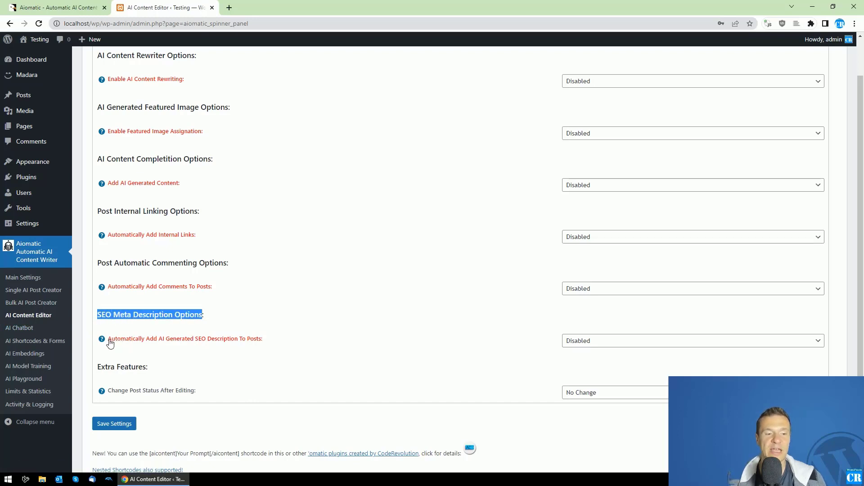
{"action": "left_click", "coordinate": [569, 341]}
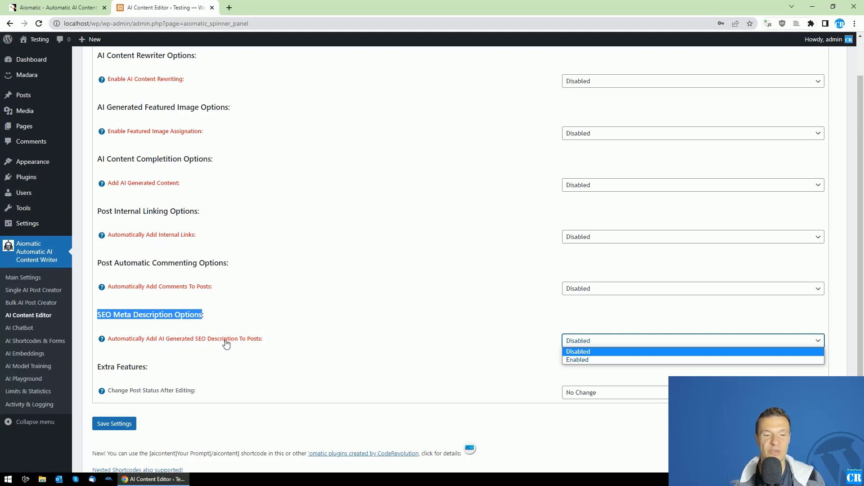
{"action": "key", "text": "Down"}
{"action": "key", "text": "Return"}
Keep the %%post_title%% prompt and text-davinci-003 model, and save the settings
{"action": "scroll", "coordinate": [238, 333], "scroll_direction": "down", "scroll_amount": 2}
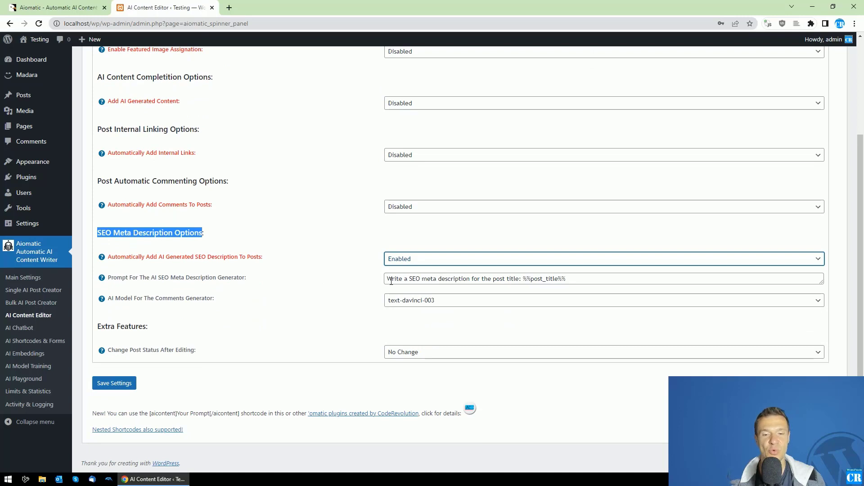
{"action": "left_click_drag", "start_coordinate": [390, 280], "coordinate": [473, 290]}
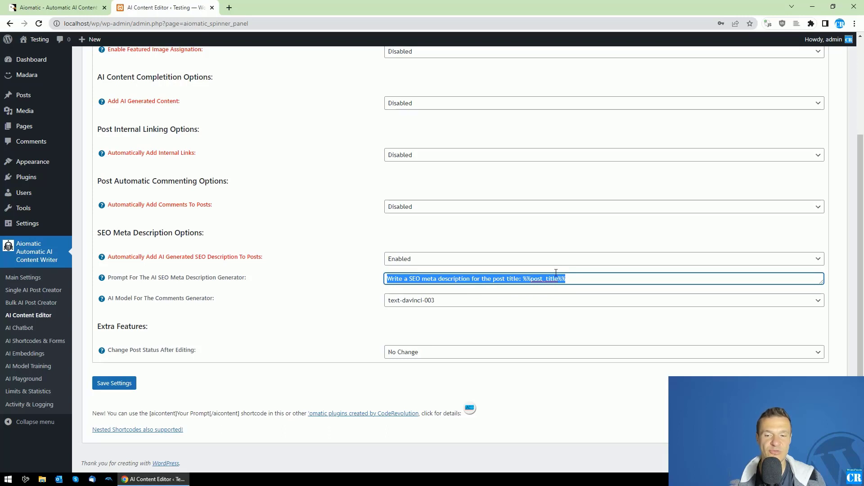
{"action": "double_click", "coordinate": [538, 280]}
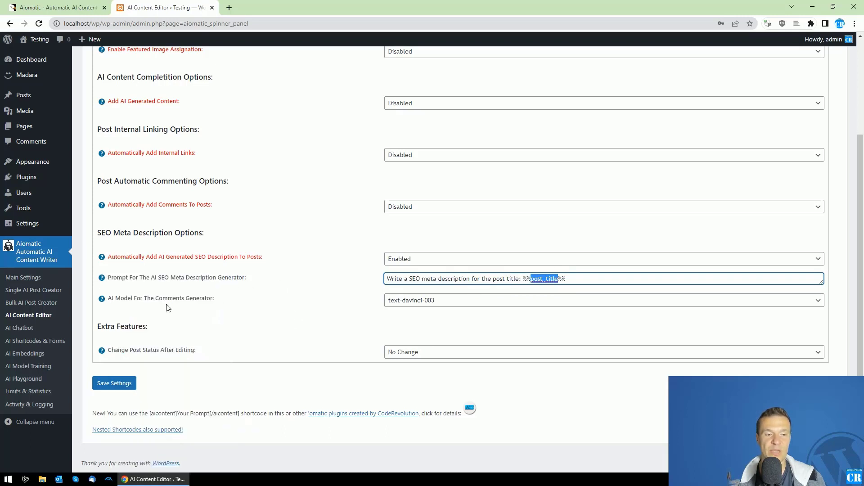
{"action": "left_click", "coordinate": [421, 301]}
{"action": "left_click", "coordinate": [421, 304]}
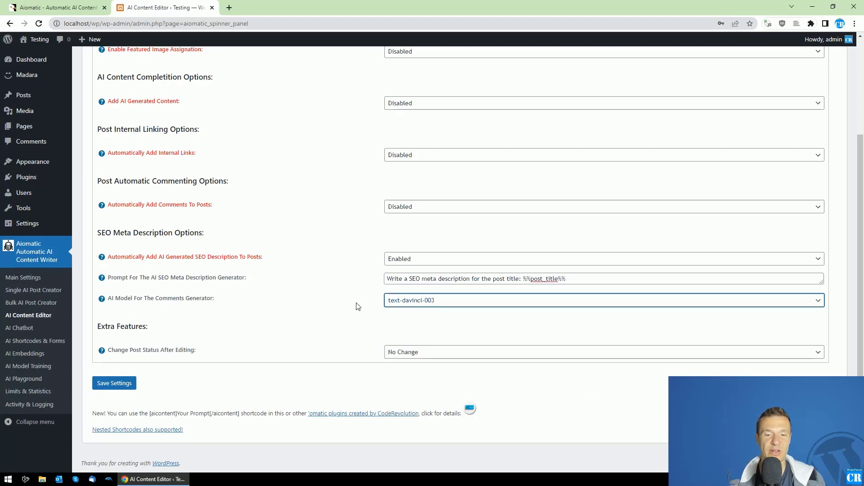
{"action": "left_click", "coordinate": [128, 383]}
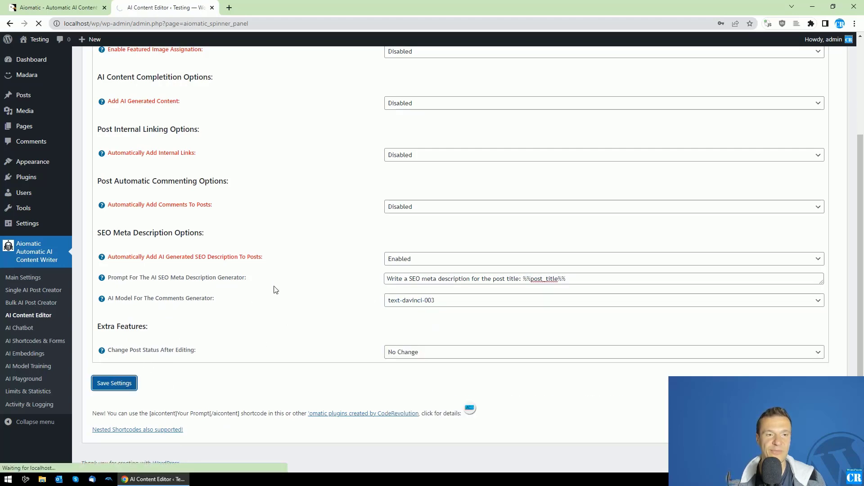
Enable automatic post editing, hide the categories list, and bring up Manual Content Editing Settings
{"action": "left_click", "coordinate": [171, 100]}
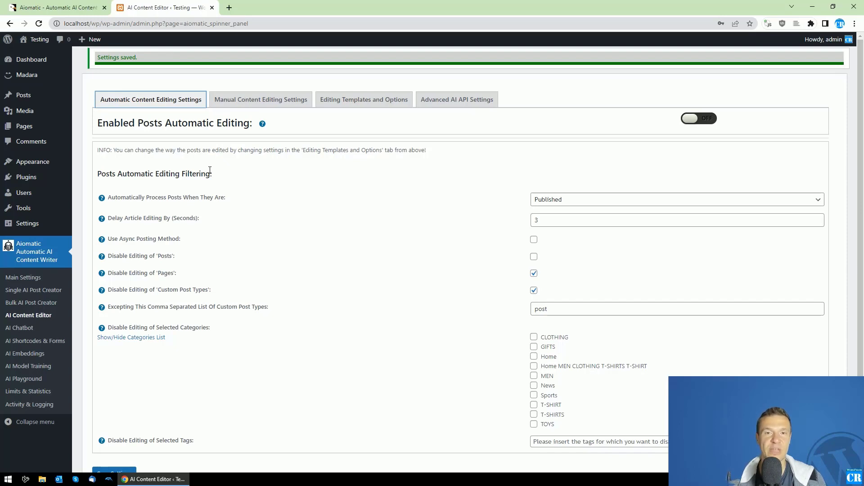
{"action": "left_click", "coordinate": [686, 119]}
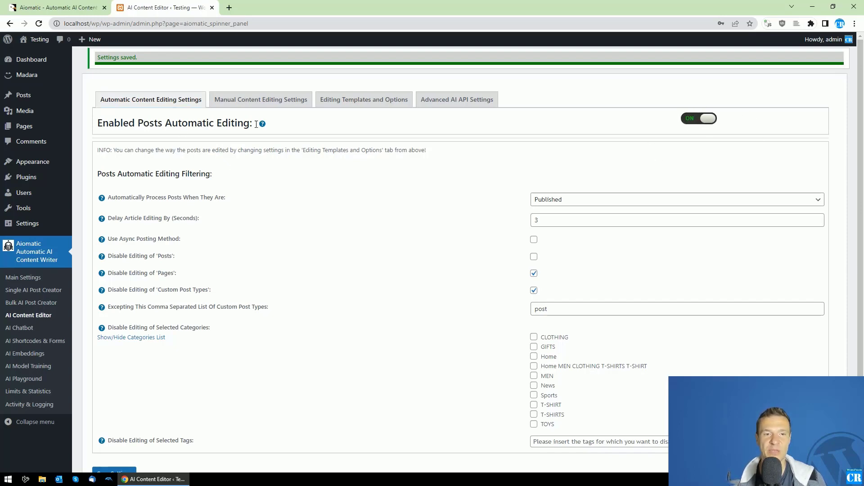
{"action": "scroll", "coordinate": [153, 412], "scroll_direction": "down", "scroll_amount": 3}
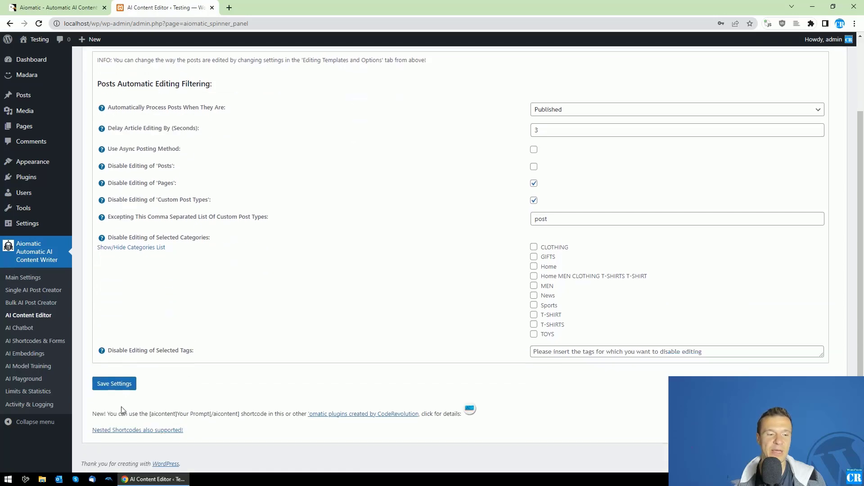
{"action": "scroll", "coordinate": [230, 344], "scroll_direction": "up", "scroll_amount": 3}
{"action": "left_click", "coordinate": [131, 337]}
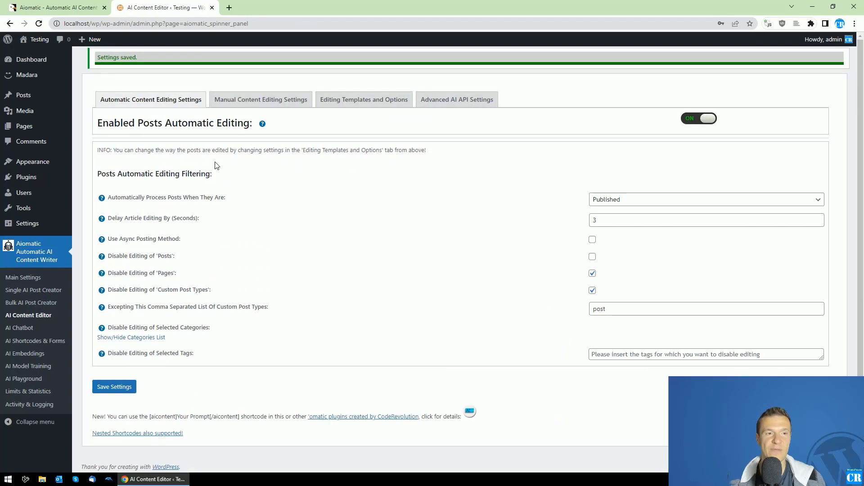
{"action": "left_click", "coordinate": [242, 104]}
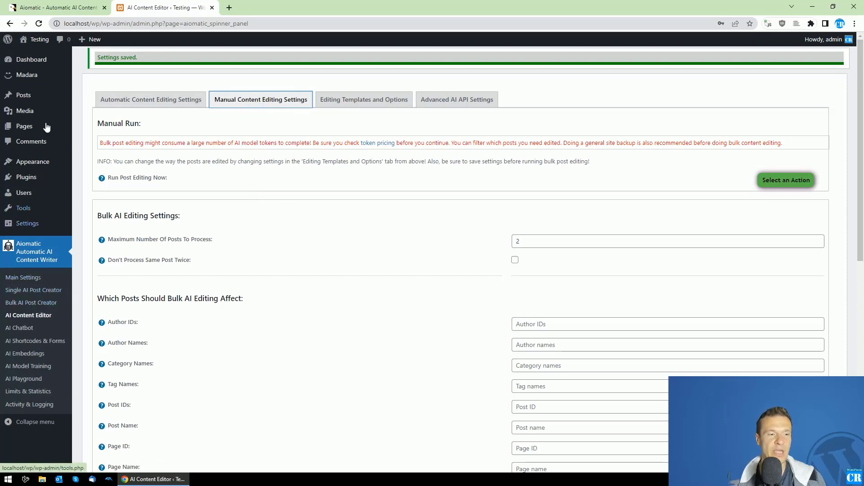
Start a new post titled 'WordPress Themes in 2023' and copy the title
{"action": "left_click", "coordinate": [92, 110]}
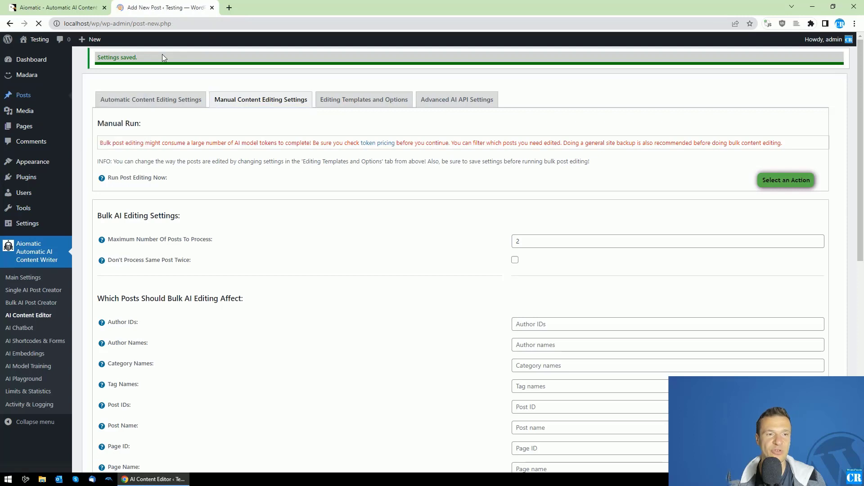
{"action": "type", "text": "WordPress "}
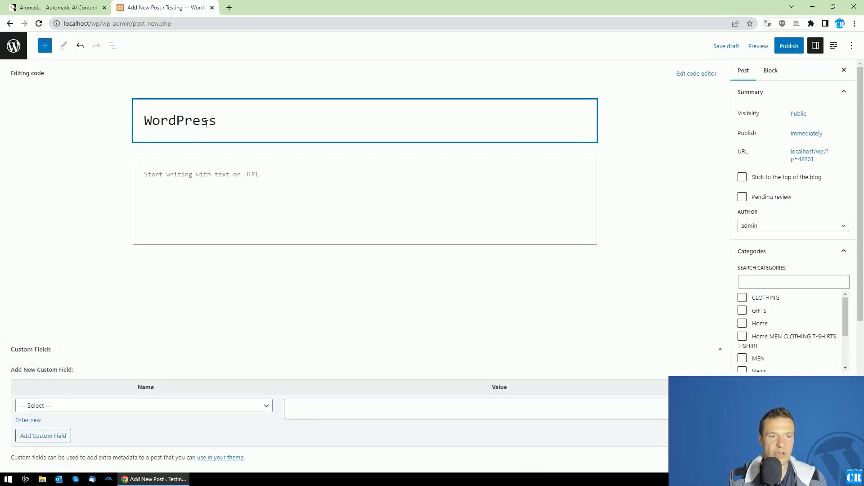
{"action": "type", "text": "Themes in 202"}
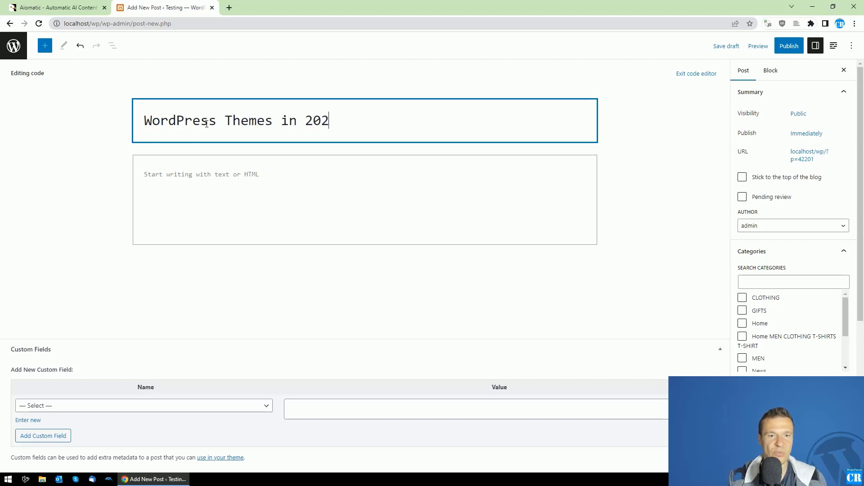
{"action": "type", "text": "3"}
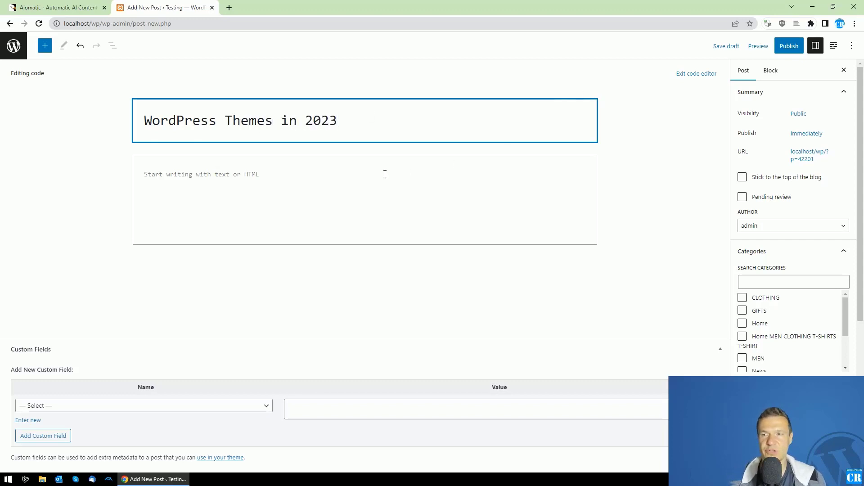
{"action": "key", "text": "ctrl+a"}
{"action": "key", "text": "ctrl+c"}
Paste the title into the body twice and publish the post
{"action": "left_click", "coordinate": [256, 174]}
{"action": "key", "text": "ctrl+v"}
{"action": "key", "text": "ctrl+v"}
{"action": "key", "text": "ctrl+v"}
{"action": "key", "text": "ctrl+v"}
{"action": "key", "text": "ctrl+v"}
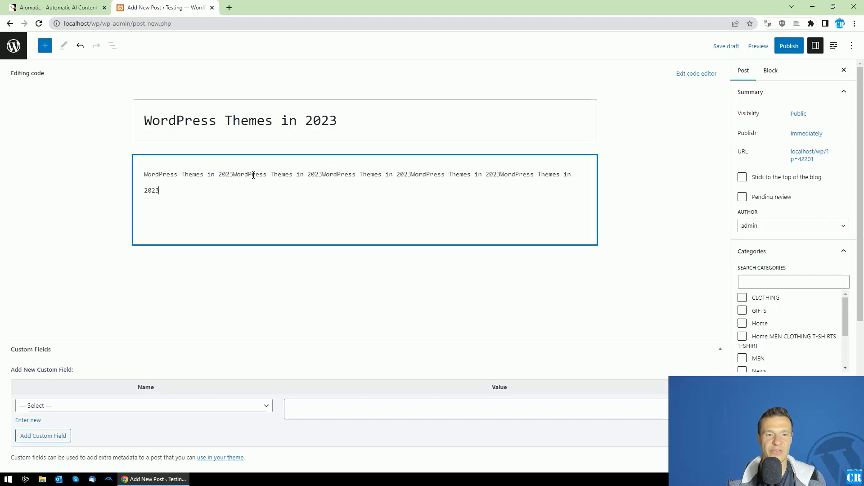
{"action": "key", "text": "ctrl+v"}
{"action": "key", "text": "ctrl+v"}
{"action": "left_click", "coordinate": [789, 46]}
{"action": "left_click", "coordinate": [774, 46]}
Open the published post and view its page source
{"action": "left_click", "coordinate": [89, 444]}
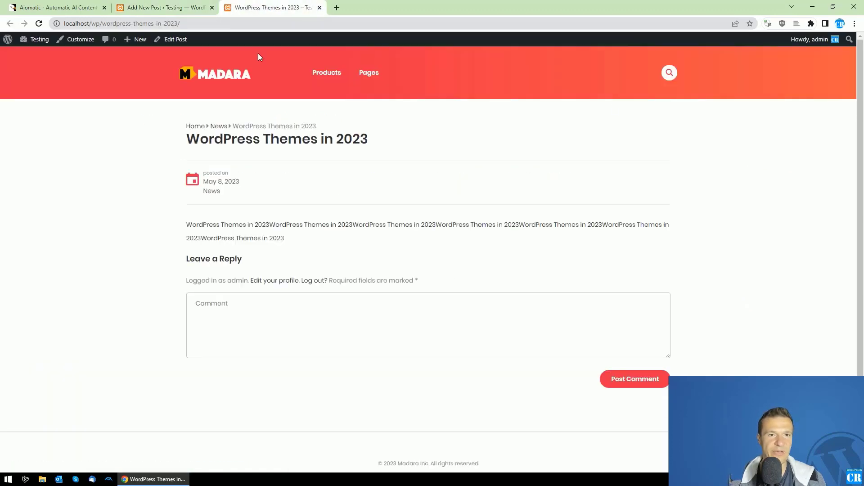
{"action": "right_click", "coordinate": [110, 180]}
{"action": "left_click", "coordinate": [144, 329]}
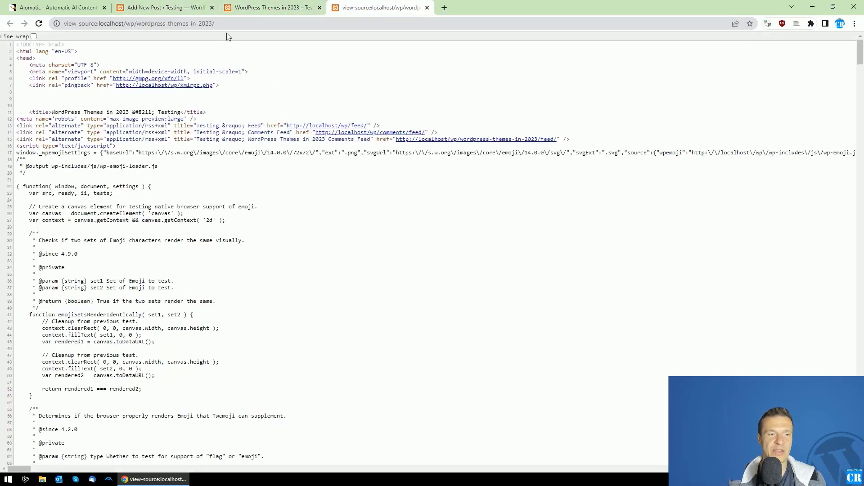
Find the 'meta name' tags and select the existing meta description content value
{"action": "key", "text": "ctrl+f"}
{"action": "type", "text": "meta name"}
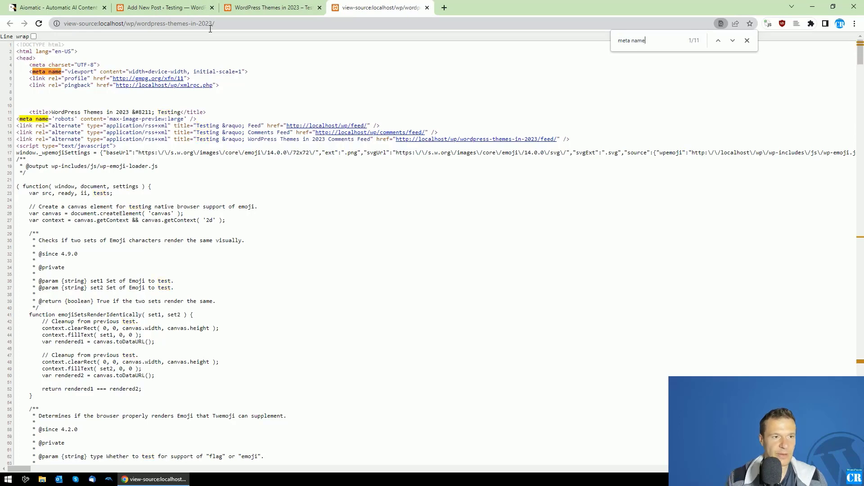
{"action": "key", "text": "Return"}
{"action": "key", "text": "Return"}
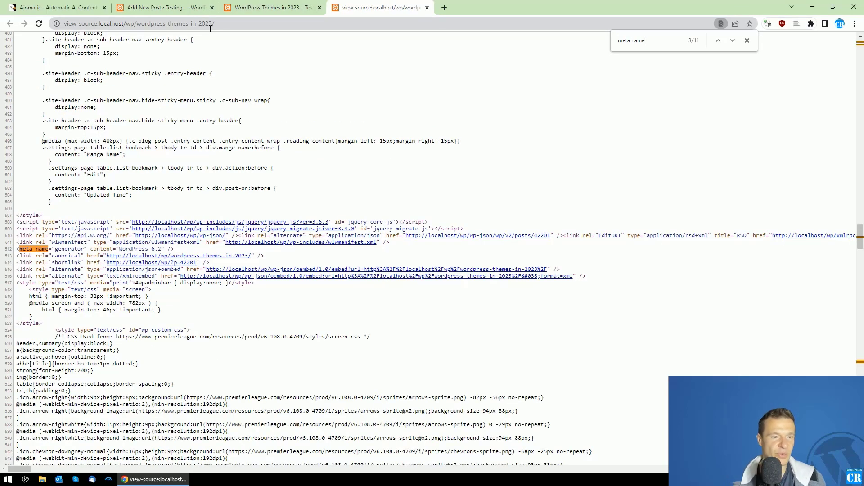
{"action": "key", "text": "Return"}
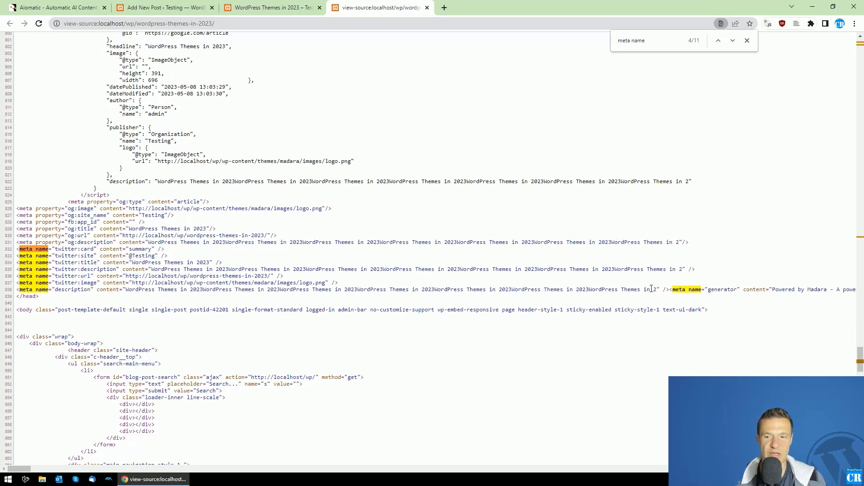
{"action": "left_click_drag", "start_coordinate": [657, 290], "coordinate": [135, 289]}
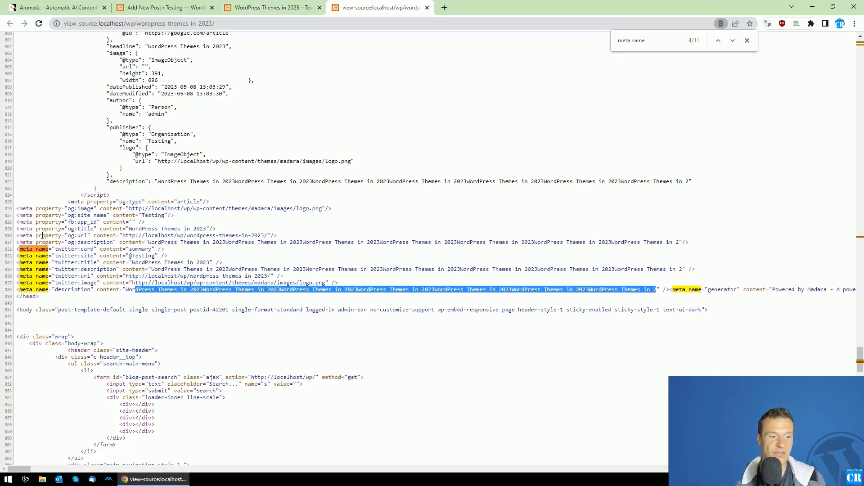
{"action": "left_click_drag", "start_coordinate": [860, 358], "coordinate": [815, 50]}
Reload the live WordPress Themes in 2023 post page
{"action": "left_click", "coordinate": [261, 7]}
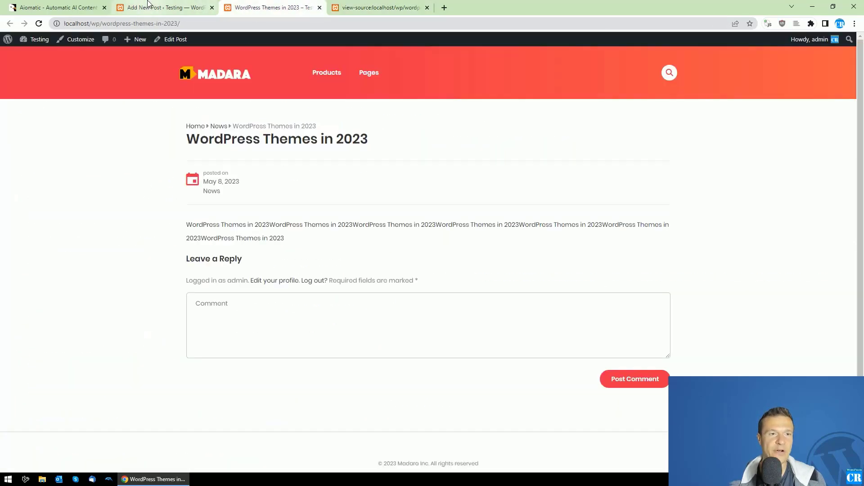
{"action": "left_click", "coordinate": [163, 7]}
{"action": "left_click", "coordinate": [236, 8]}
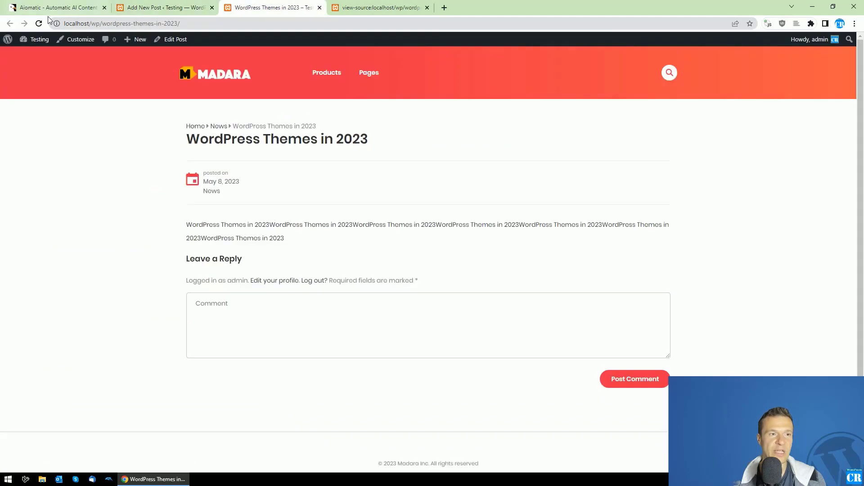
{"action": "left_click", "coordinate": [39, 24]}
{"action": "left_click", "coordinate": [162, 7]}
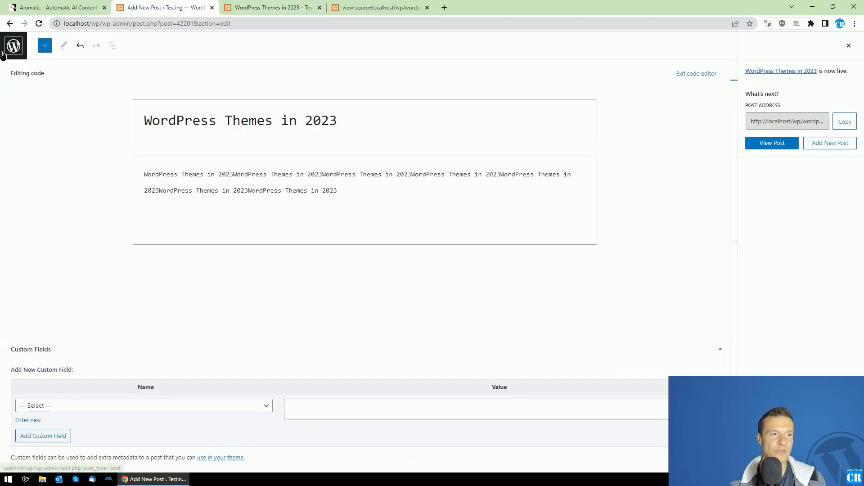
Open Aiomatic Activity & Logging in a new tab and read the OpenAI call and seed command entries
{"action": "left_click", "coordinate": [290, 4]}
{"action": "mouse_move", "coordinate": [36, 309]}
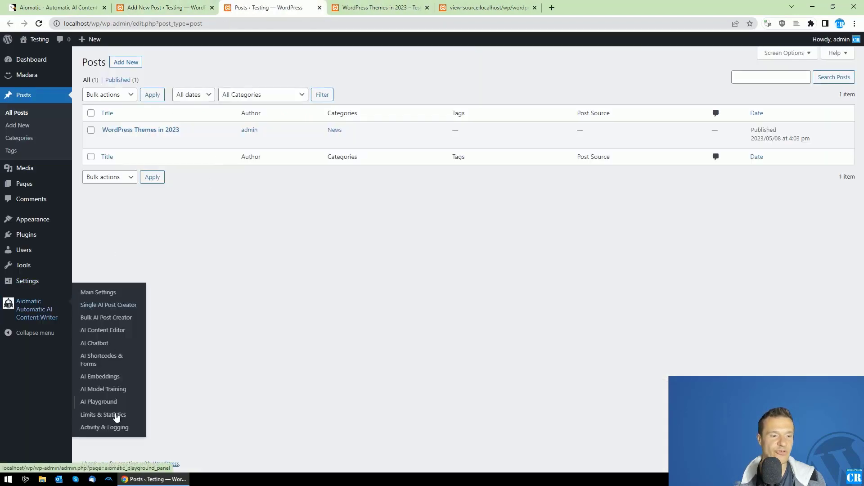
{"action": "middle_click", "coordinate": [118, 422]}
{"action": "key", "text": "ctrl+Tab"}
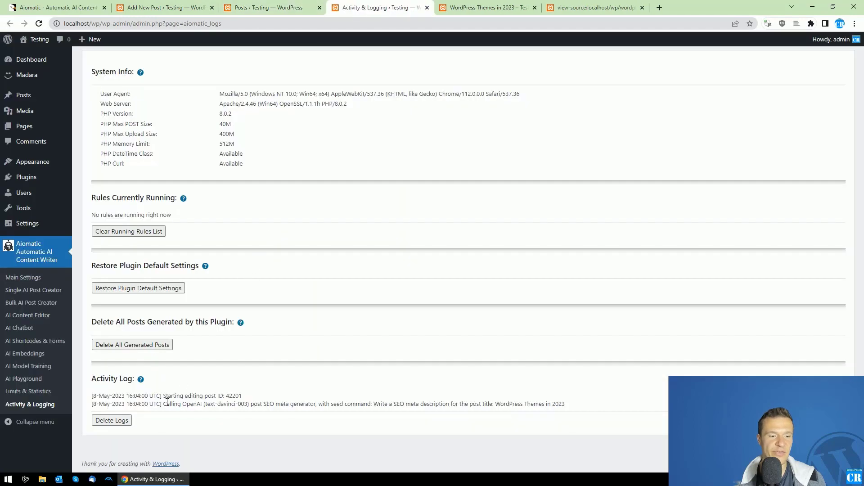
{"action": "left_click_drag", "start_coordinate": [163, 403], "coordinate": [191, 404]}
{"action": "left_click", "coordinate": [249, 404]}
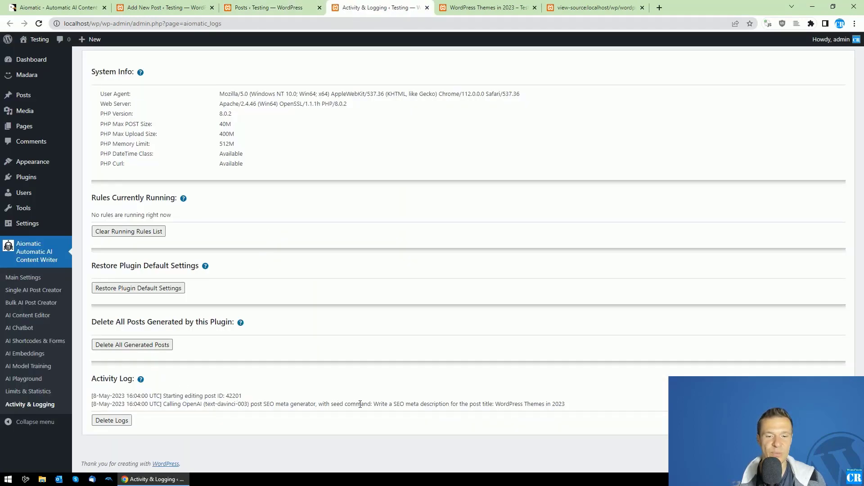
{"action": "left_click_drag", "start_coordinate": [375, 404], "coordinate": [558, 405]}
Check the page source, then confirm the log shows SEO meta generated successfully for post 42201
{"action": "left_click", "coordinate": [567, 7]}
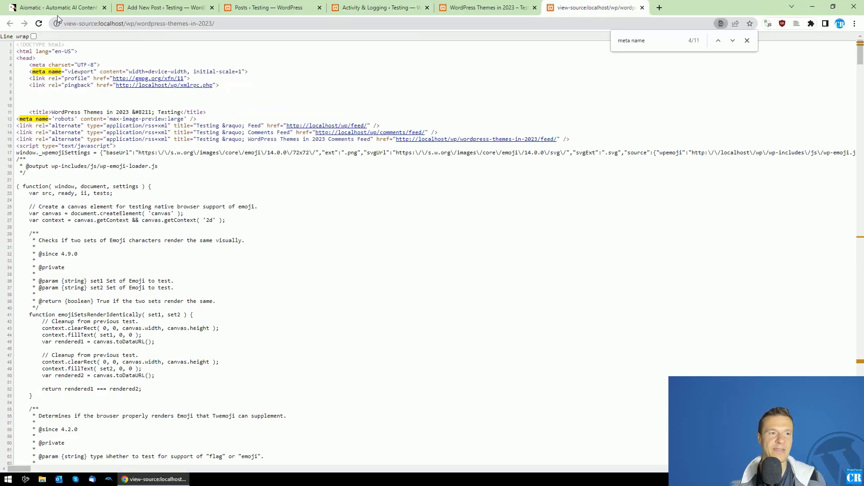
{"action": "left_click", "coordinate": [382, 7]}
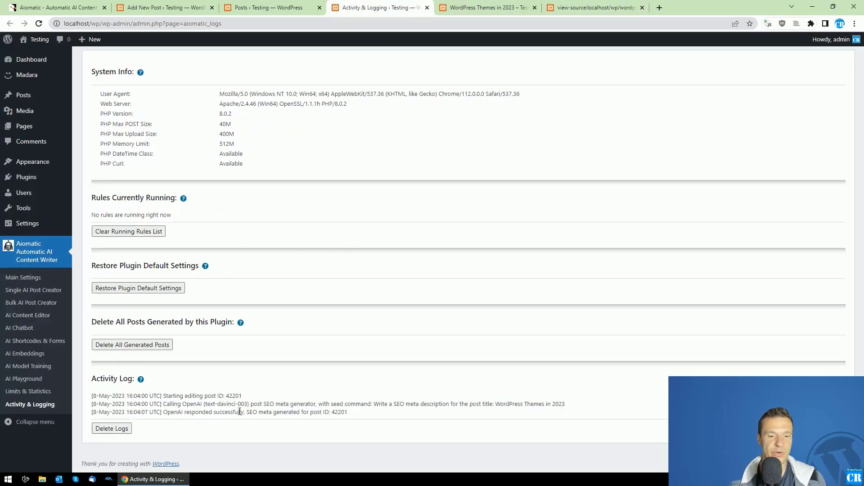
{"action": "left_click_drag", "start_coordinate": [161, 411], "coordinate": [246, 413]}
Reload the page source, search 'meta name', and highlight the new meta description and og:description text
{"action": "key", "text": "ctrl+6"}
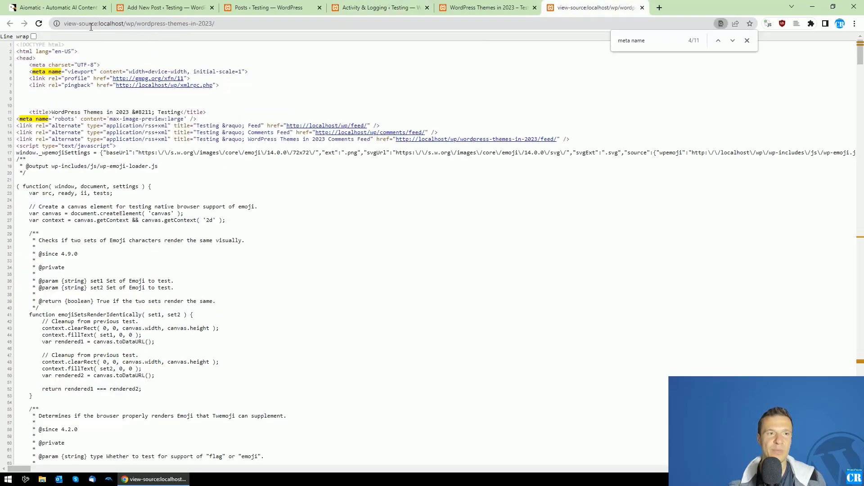
{"action": "left_click", "coordinate": [39, 25]}
{"action": "key", "text": "ctrl+v"}
{"action": "type", "text": "meta"}
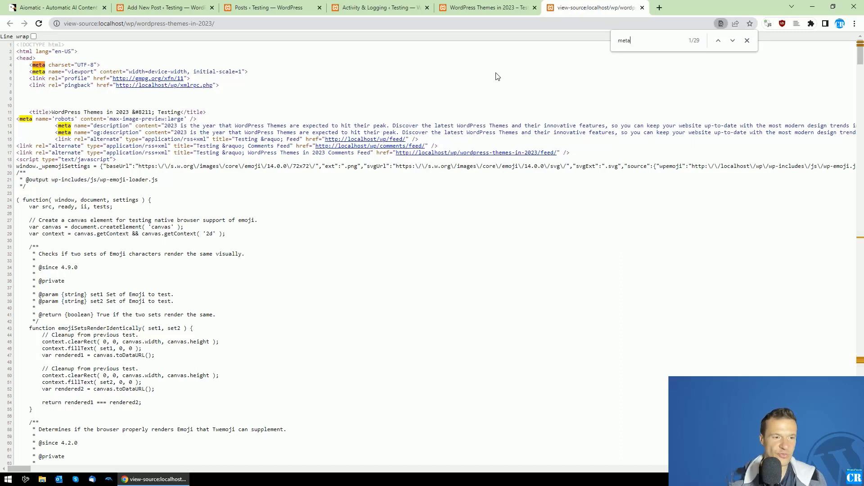
{"action": "type", "text": " name"}
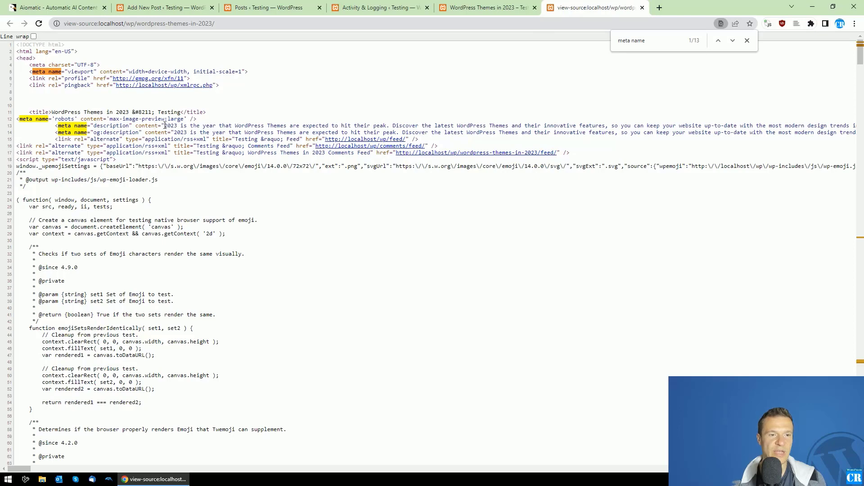
{"action": "left_click_drag", "start_coordinate": [165, 126], "coordinate": [525, 127]}
{"action": "mouse_move", "coordinate": [23, 471]}
{"action": "left_mouse_down"}
{"action": "mouse_move", "coordinate": [33, 472]}
{"action": "mouse_move", "coordinate": [23, 472]}
{"action": "left_mouse_up"}
{"action": "key", "text": "Escape"}
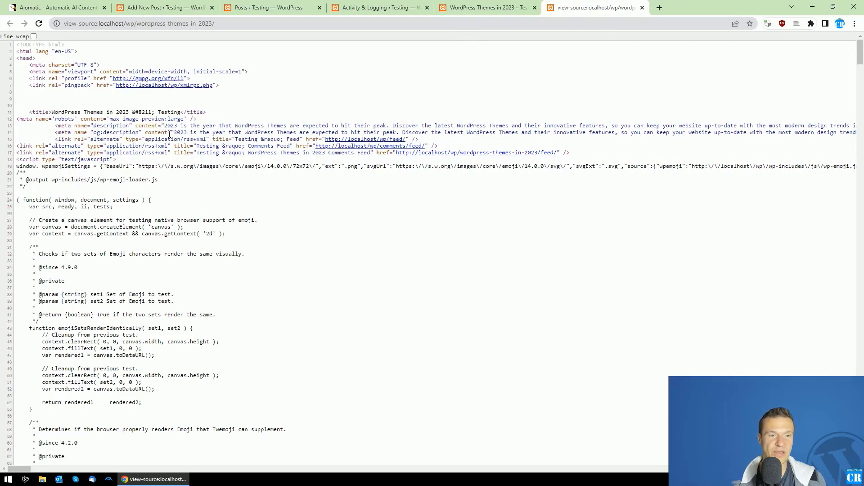
{"action": "left_click_drag", "start_coordinate": [174, 133], "coordinate": [280, 132]}
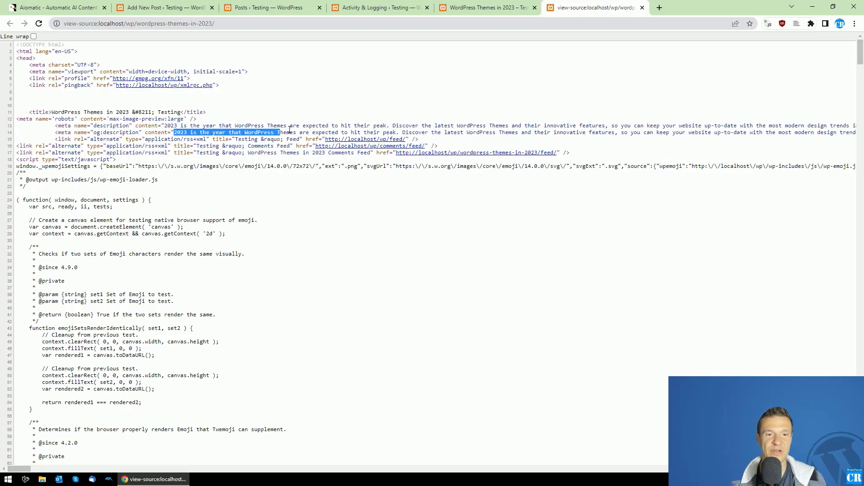
{"action": "left_click", "coordinate": [327, 131]}
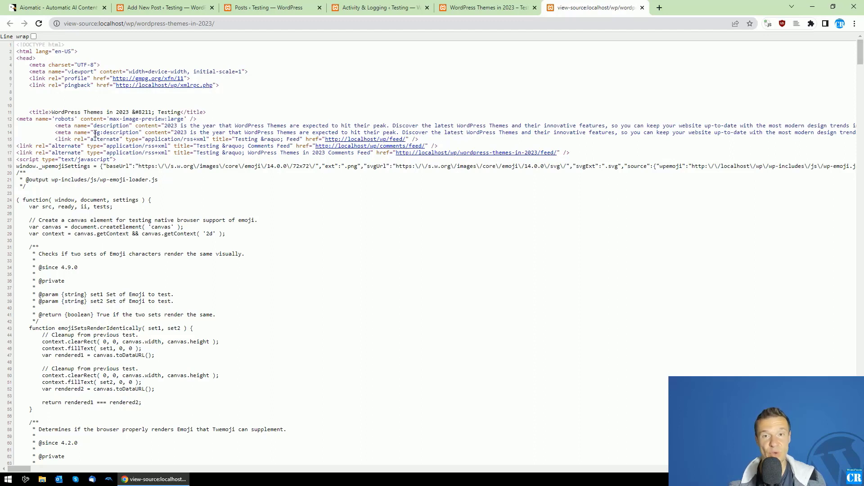
{"action": "left_click_drag", "start_coordinate": [94, 133], "coordinate": [138, 133]}
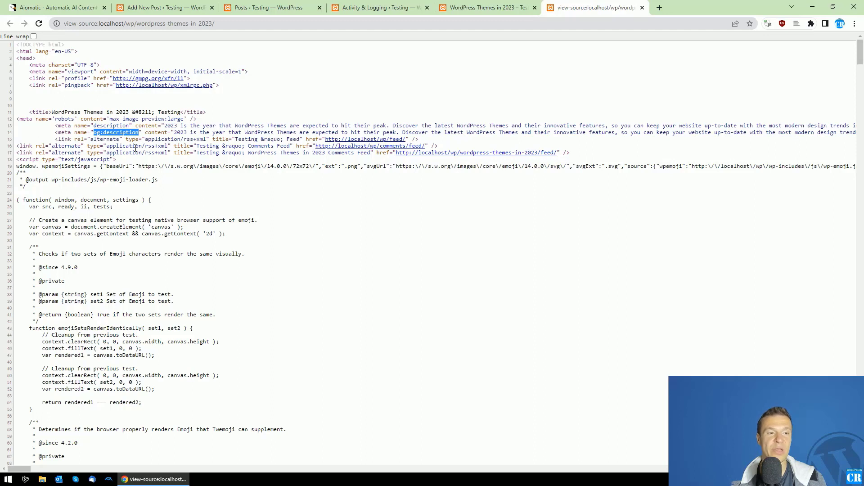
{"action": "left_click", "coordinate": [188, 135]}
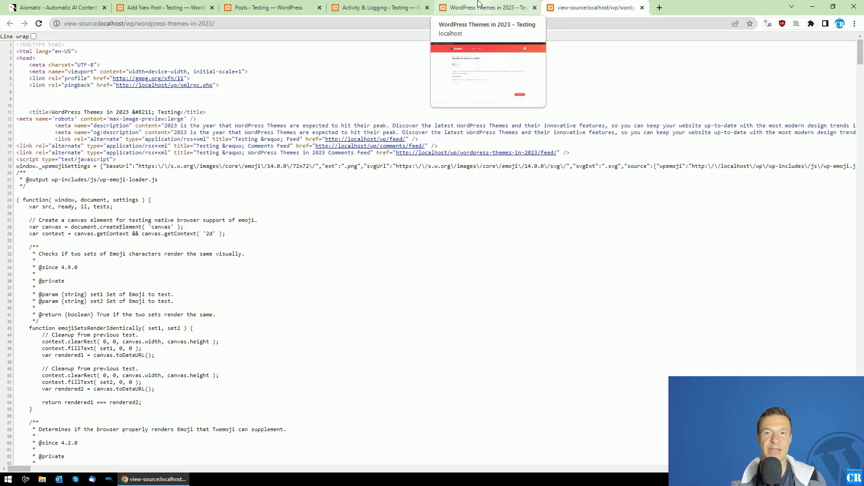
Cycle through the activity log, posts list, post editor and live post tabs, ending on CodeCanyon
{"action": "left_click", "coordinate": [383, 7]}
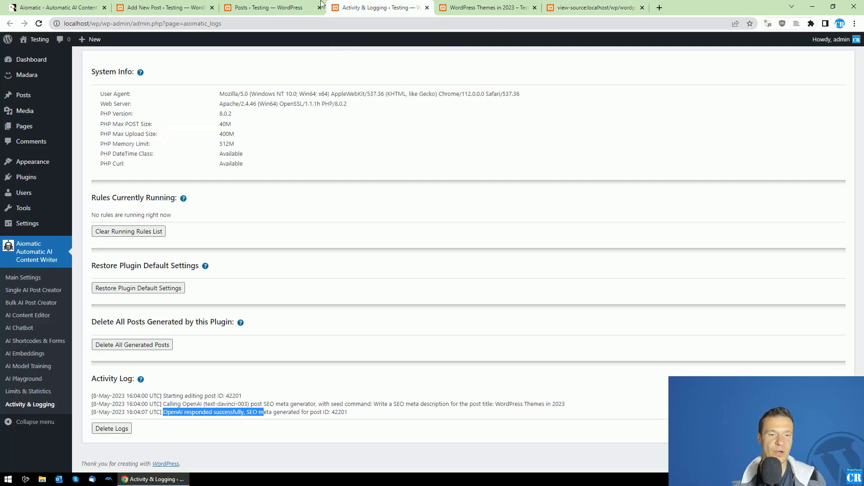
{"action": "left_click", "coordinate": [301, 3]}
{"action": "left_click", "coordinate": [54, 7]}
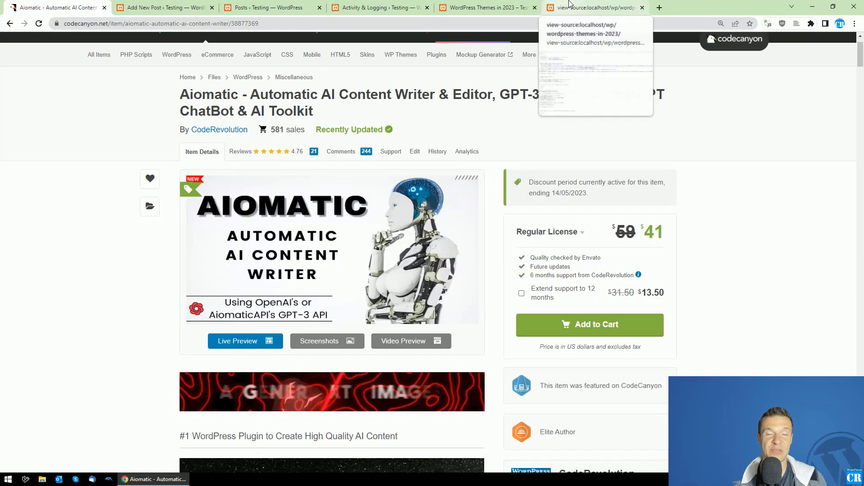
{"action": "left_click", "coordinate": [185, 5]}
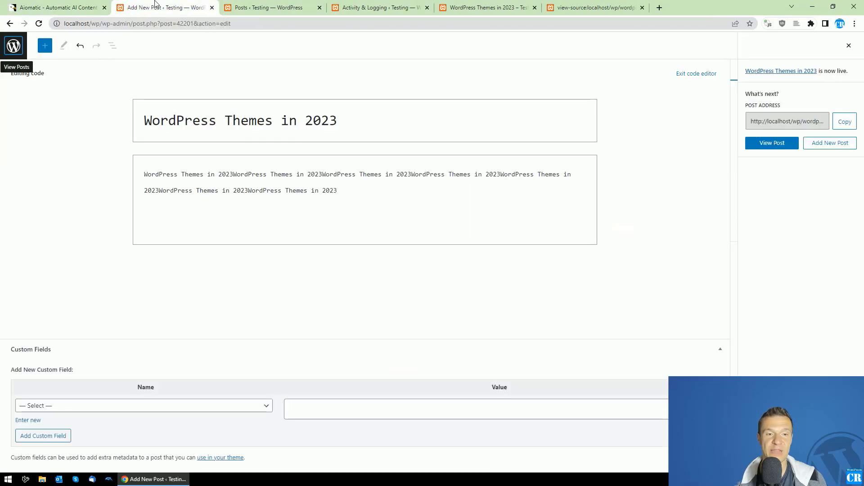
{"action": "left_click", "coordinate": [250, 6]}
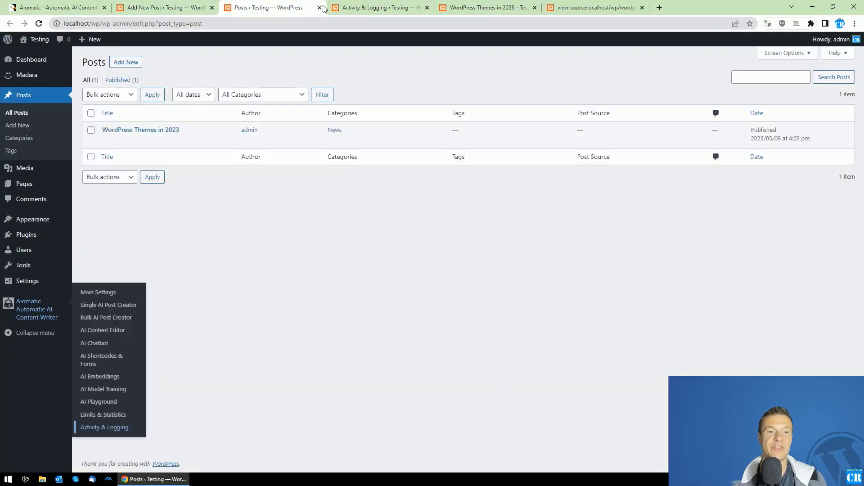
{"action": "left_click", "coordinate": [396, 5]}
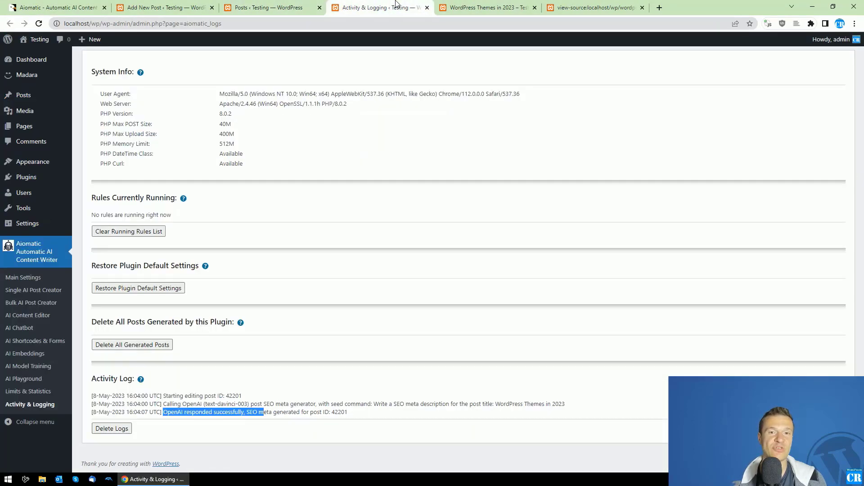
{"action": "left_click", "coordinate": [449, 6]}
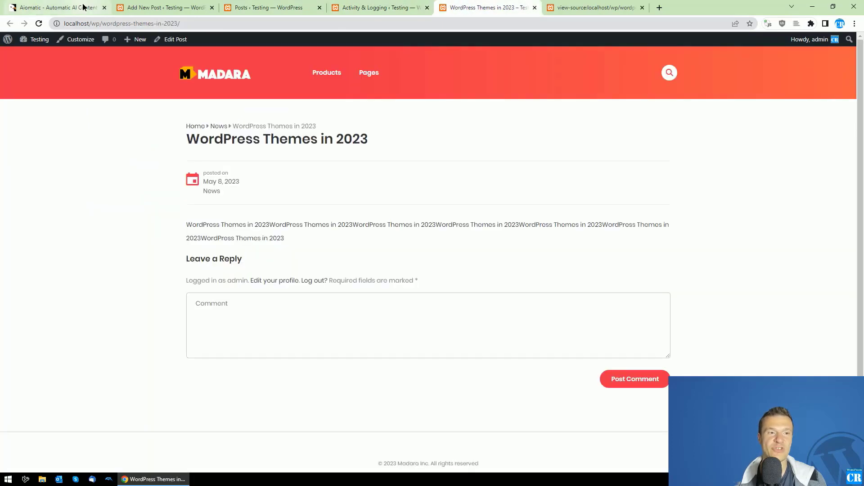
{"action": "left_click", "coordinate": [86, 6]}
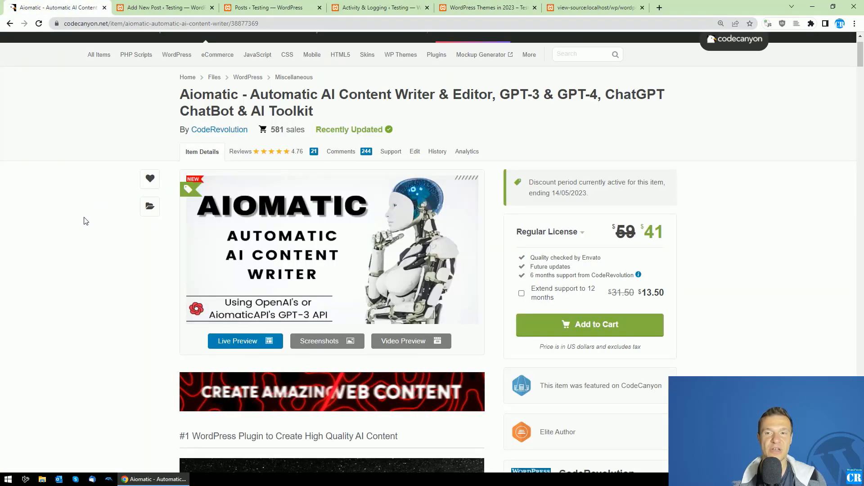